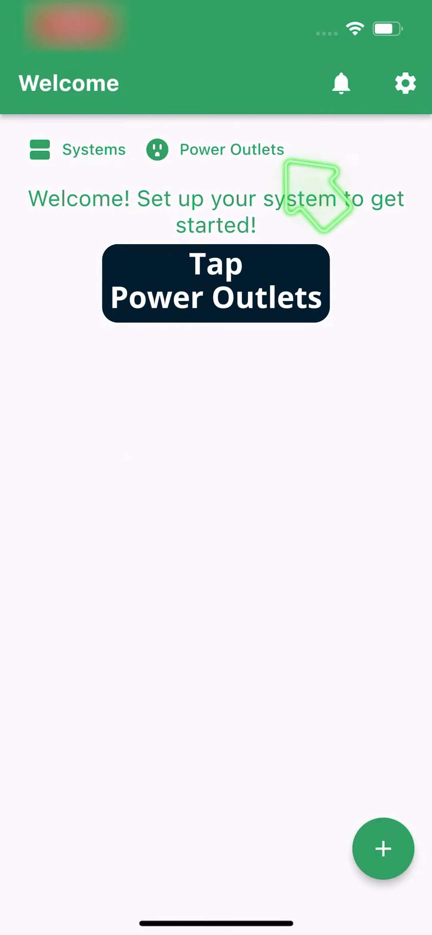
Step: From Power Outlets, choose + and Add Elfsys Grow Power Outlet
left_click(232, 149)
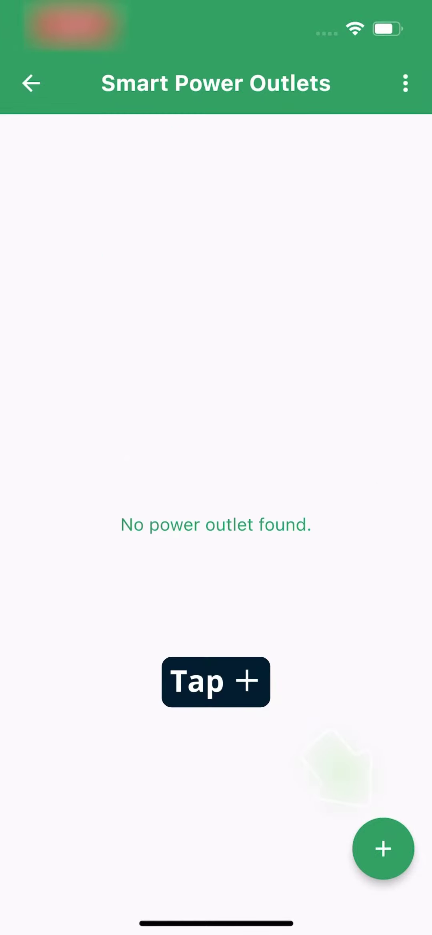
left_click(384, 849)
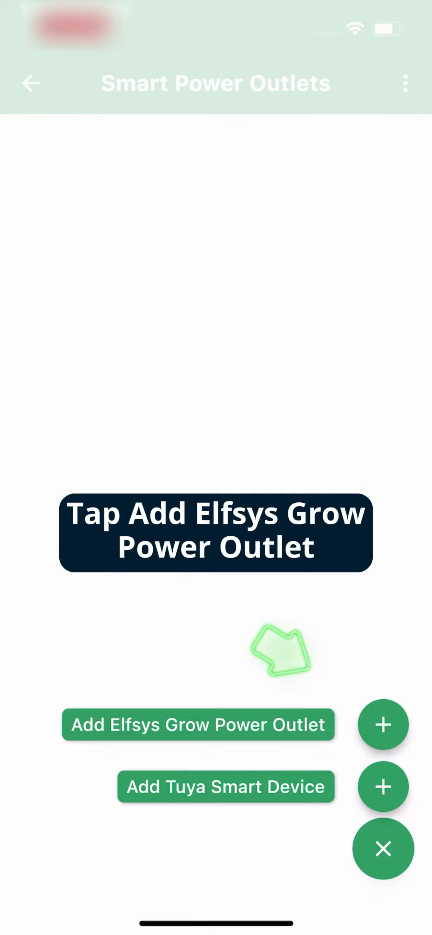
left_click(198, 725)
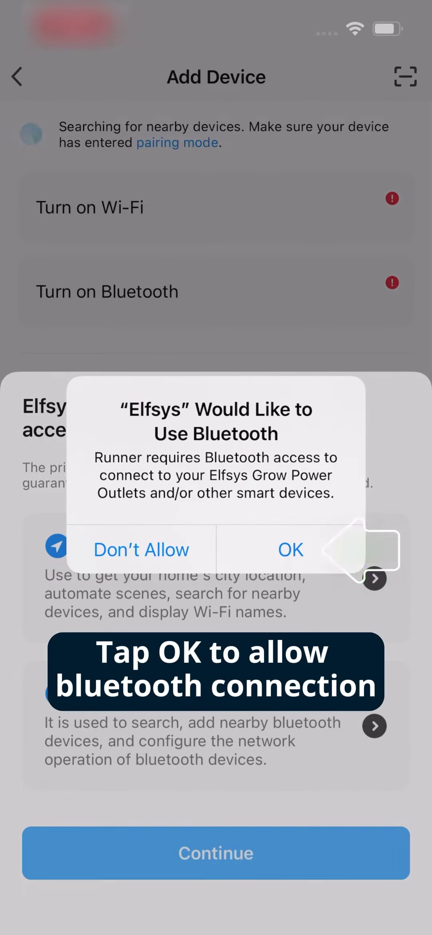
Step: Allow Bluetooth and local-network access, switch Bluetooth on, and finish the permission request
left_click(291, 550)
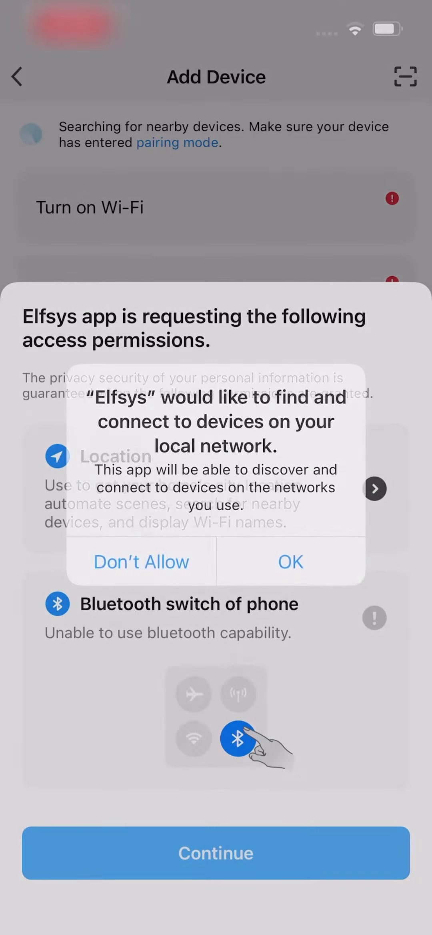
left_click(291, 562)
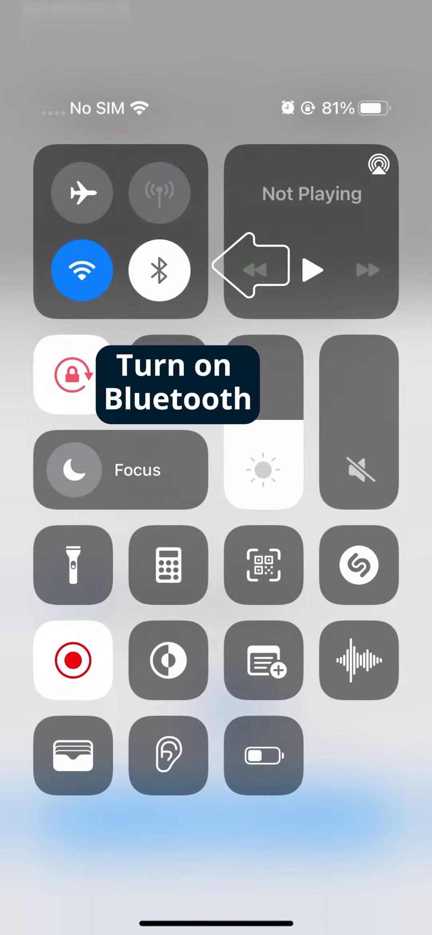
left_click(160, 271)
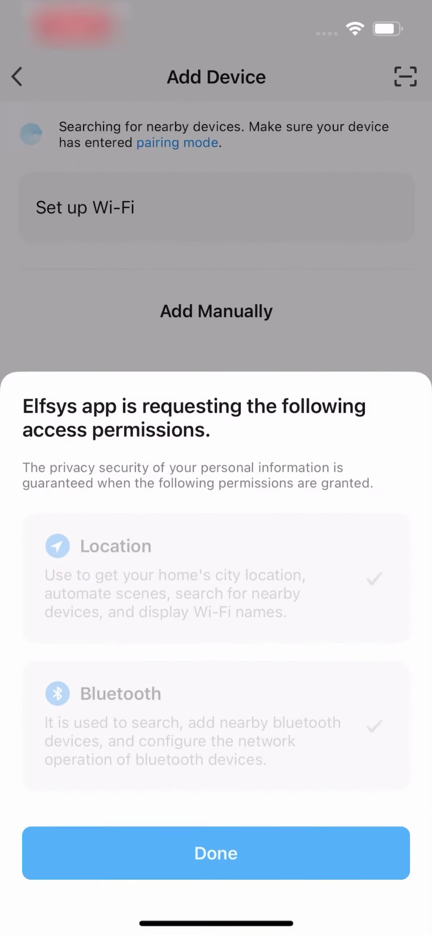
left_click(215, 850)
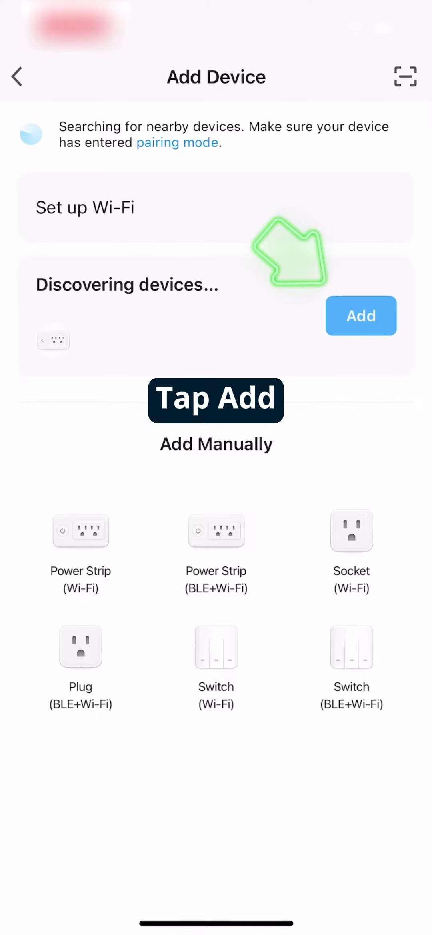
Step: Add the discovered power strip and begin connecting it to Wi-Fi
left_click(361, 316)
left_click(383, 211)
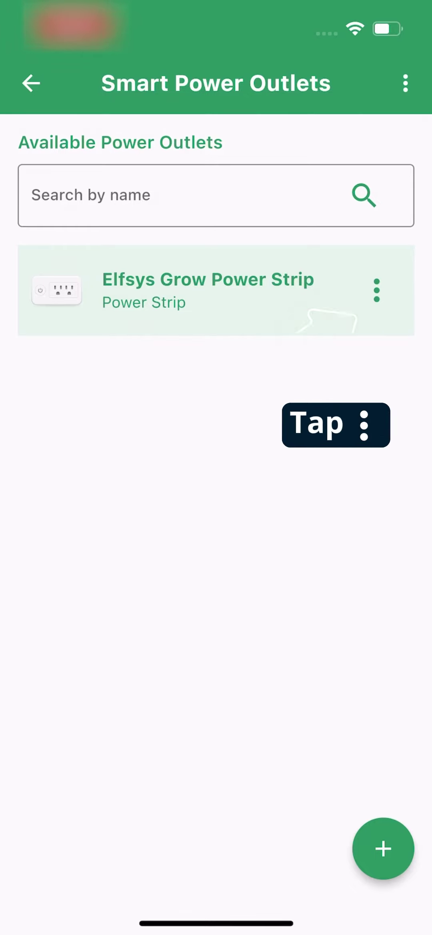
Step: Open the power strip's ⋮ options menu
left_click(377, 290)
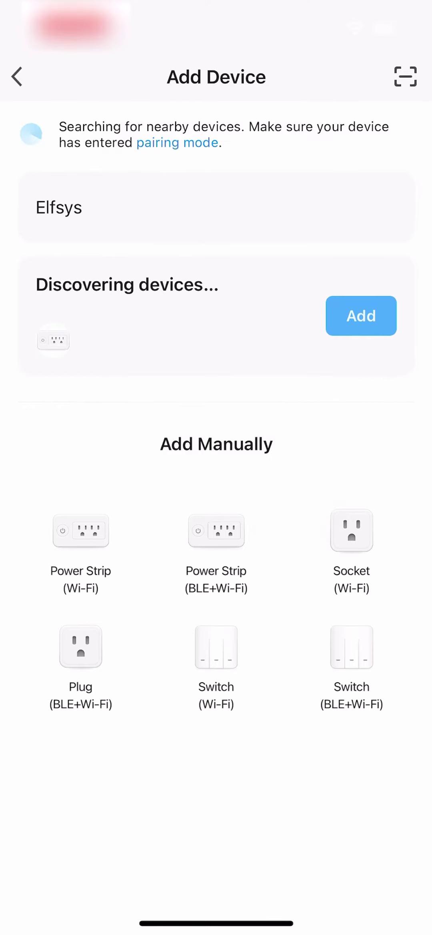
Step: Start manual Power Strip pairing in AP Mode and confirm the indicator blinks slowly
left_click(217, 550)
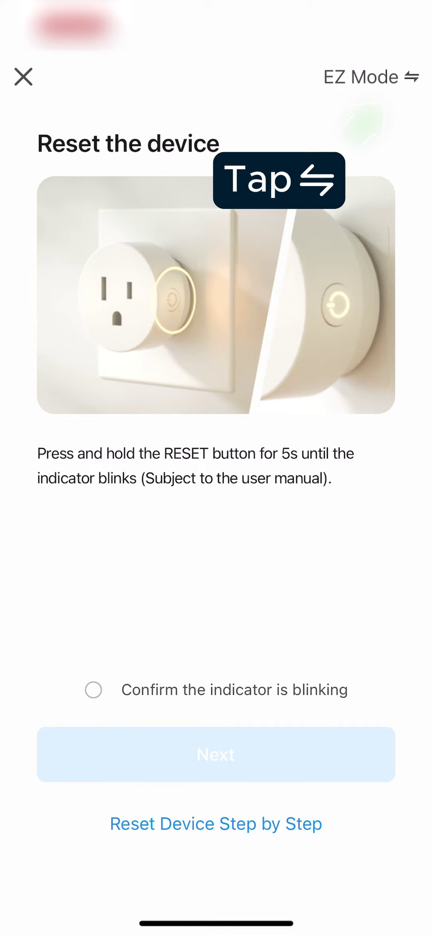
left_click(373, 77)
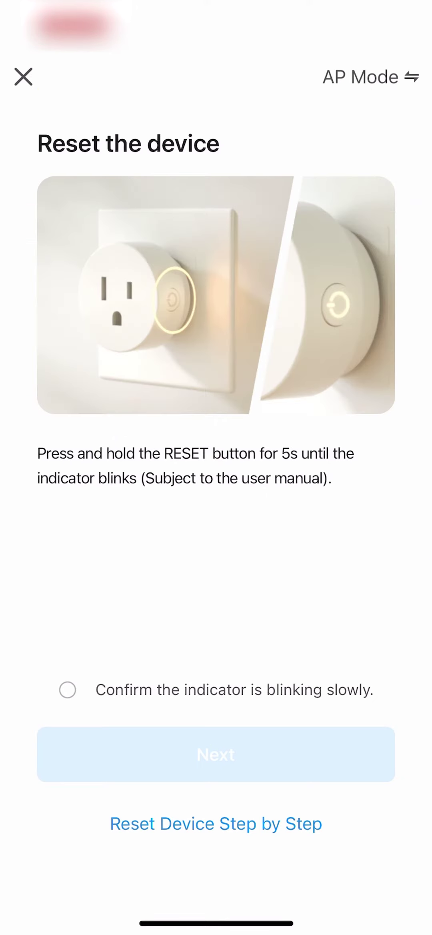
left_click(67, 690)
Step: Continue past the Wi-Fi and hotspot steps to the phone's Wi-Fi settings
left_click(217, 754)
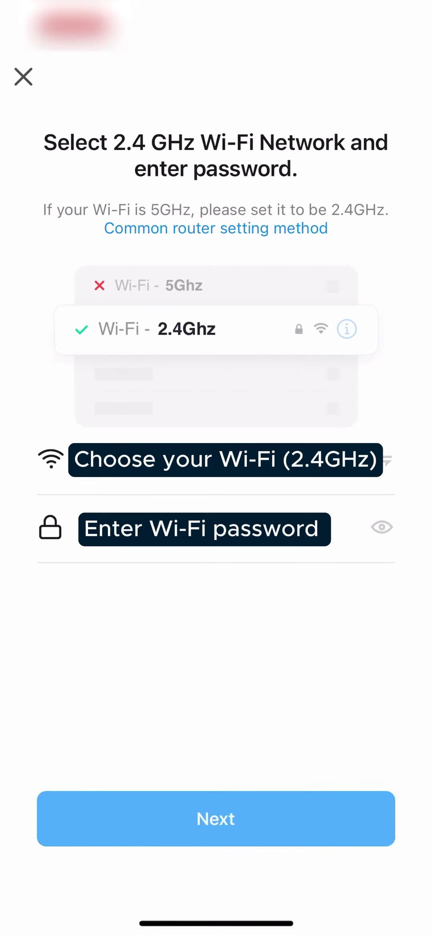
left_click(217, 819)
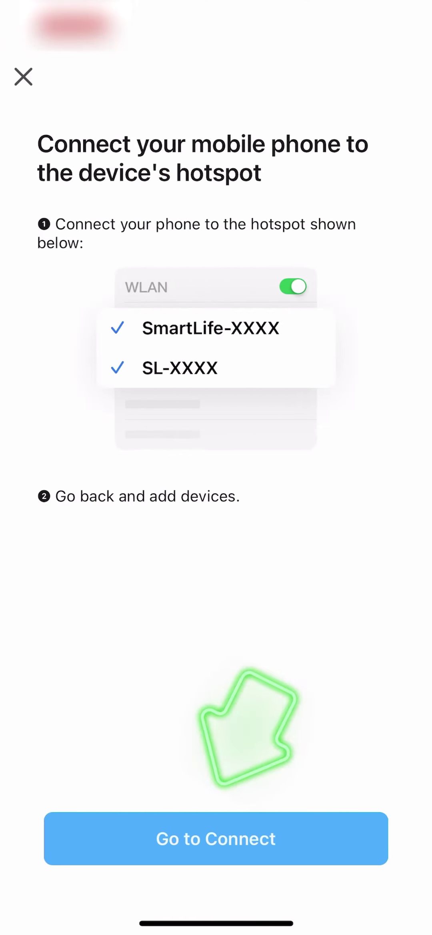
left_click(216, 839)
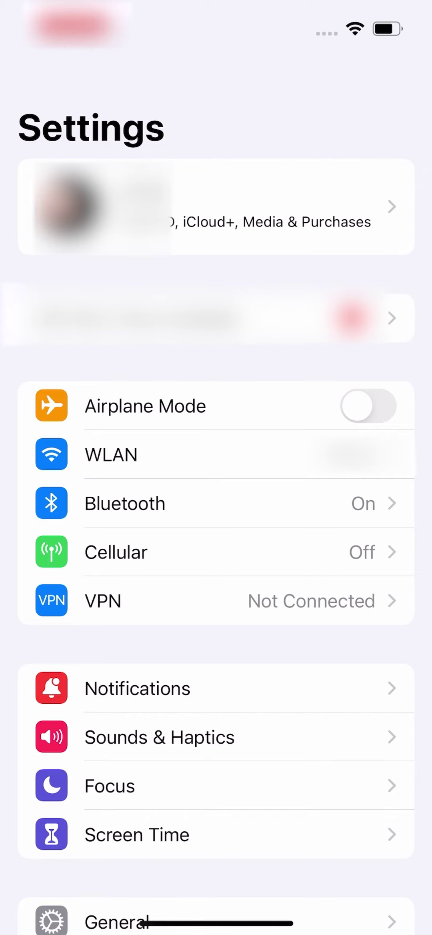
Step: Join the SmartLife-98E9 network under WLAN, then swipe back toward Elfsys Grow
left_click(216, 454)
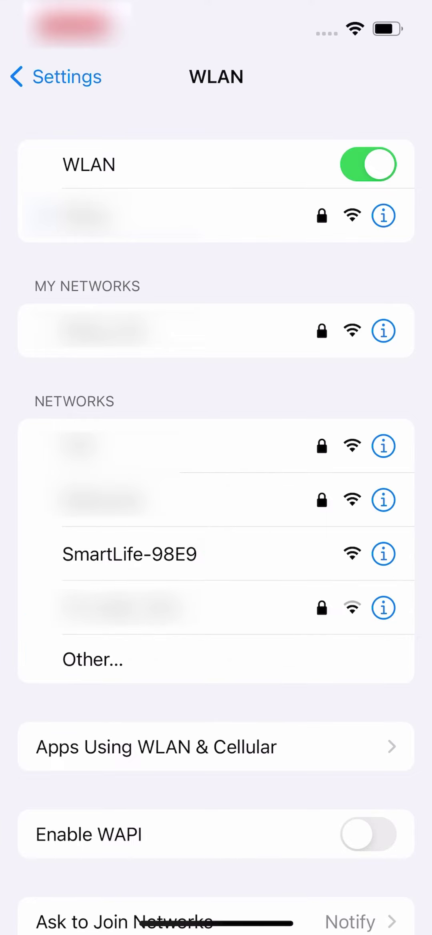
left_click(130, 554)
left_click_drag(216, 922, 365, 804)
Step: Return to Elfsys Grow's Connecting Device screen while scanning runs
left_click(216, 839)
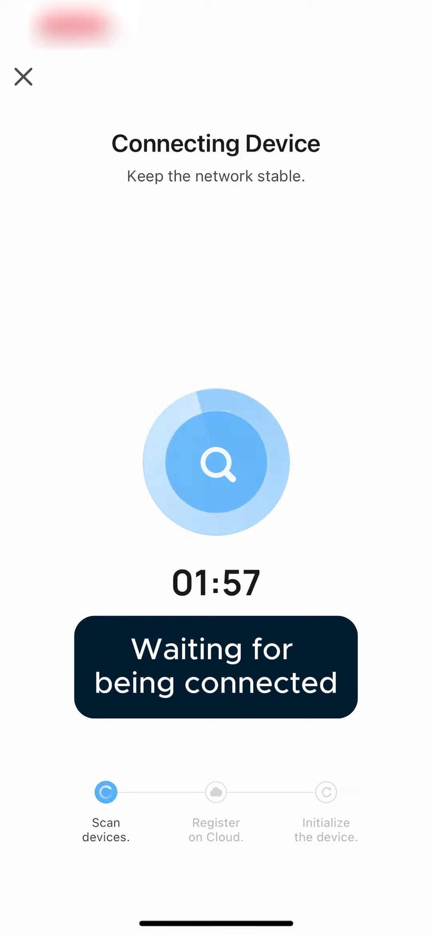